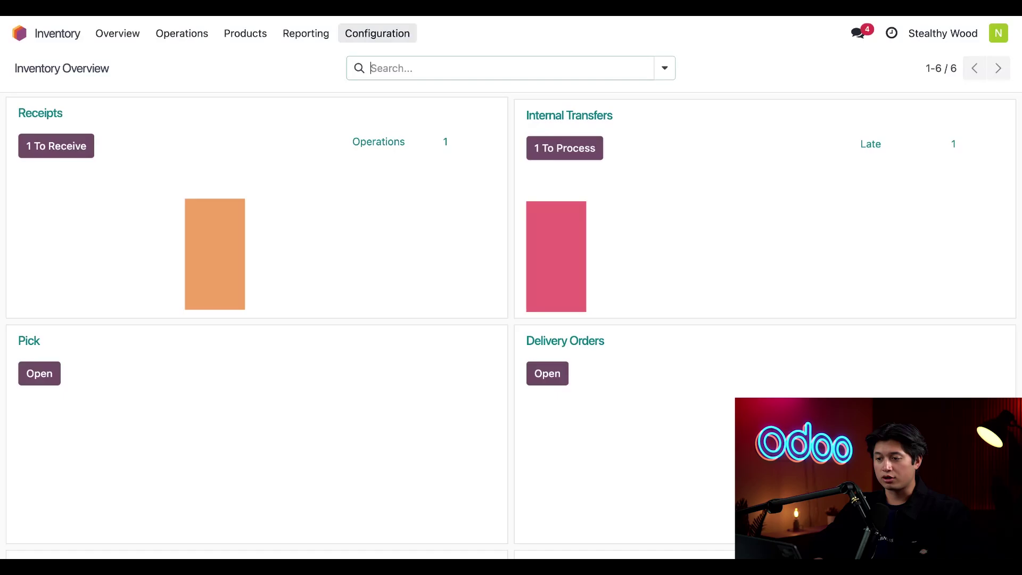
- Open Inventory Settings and scroll to Traceability, with Lots & Serial Numbers and Expiration Dates enabled
{"action": "left_click", "coordinate": [377, 33]}
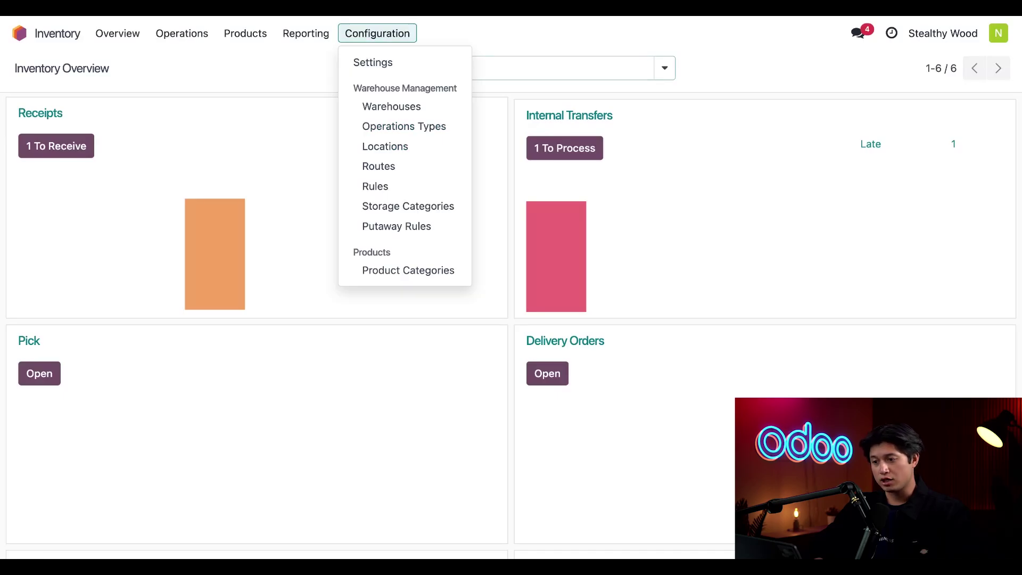
{"action": "left_click", "coordinate": [393, 64]}
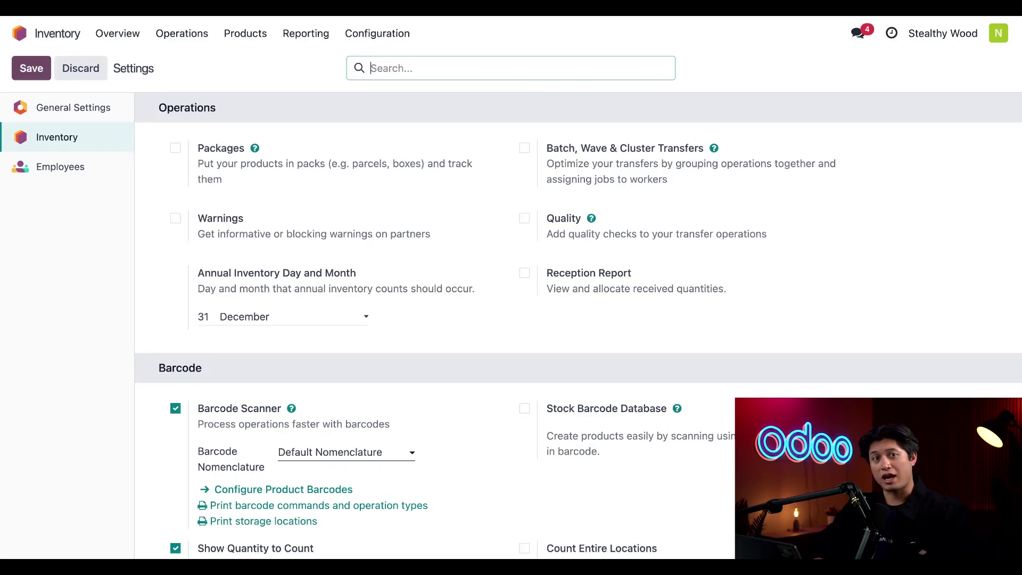
{"action": "scroll", "coordinate": [578, 325], "scroll_direction": "down", "scroll_amount": 6}
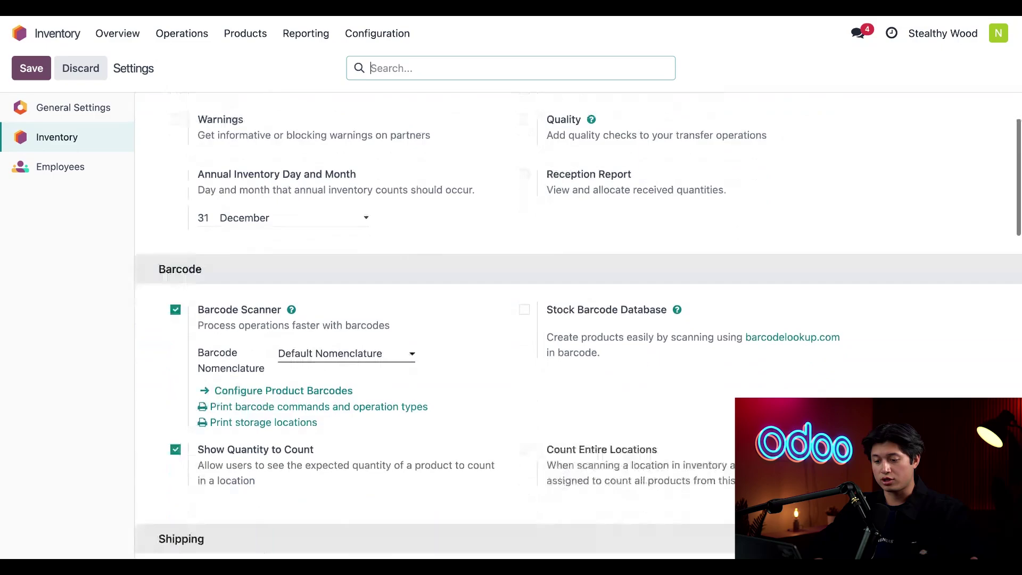
{"action": "scroll", "coordinate": [578, 325], "scroll_direction": "down", "scroll_amount": 15}
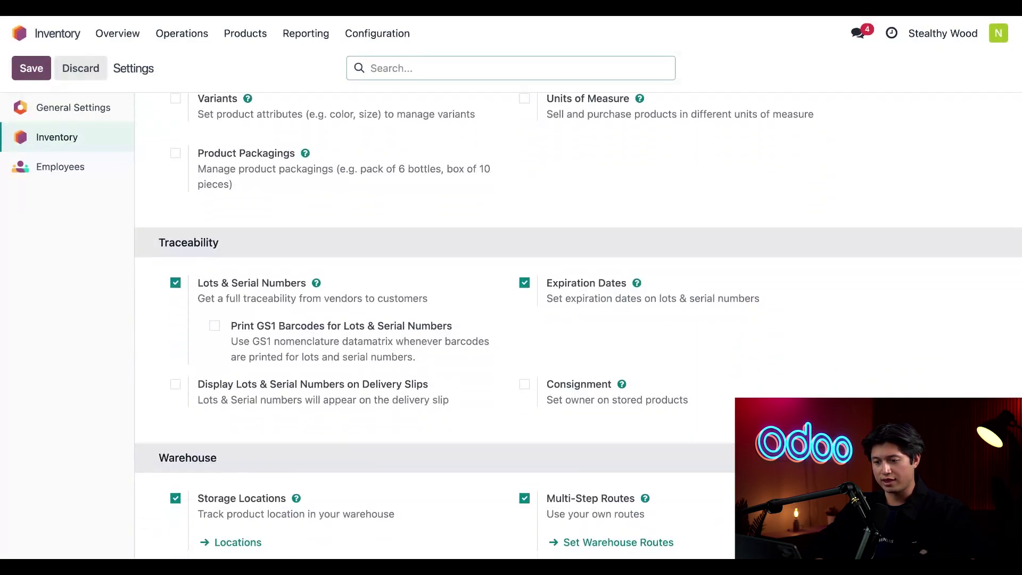
{"action": "scroll", "coordinate": [578, 325], "scroll_direction": "down", "scroll_amount": 2}
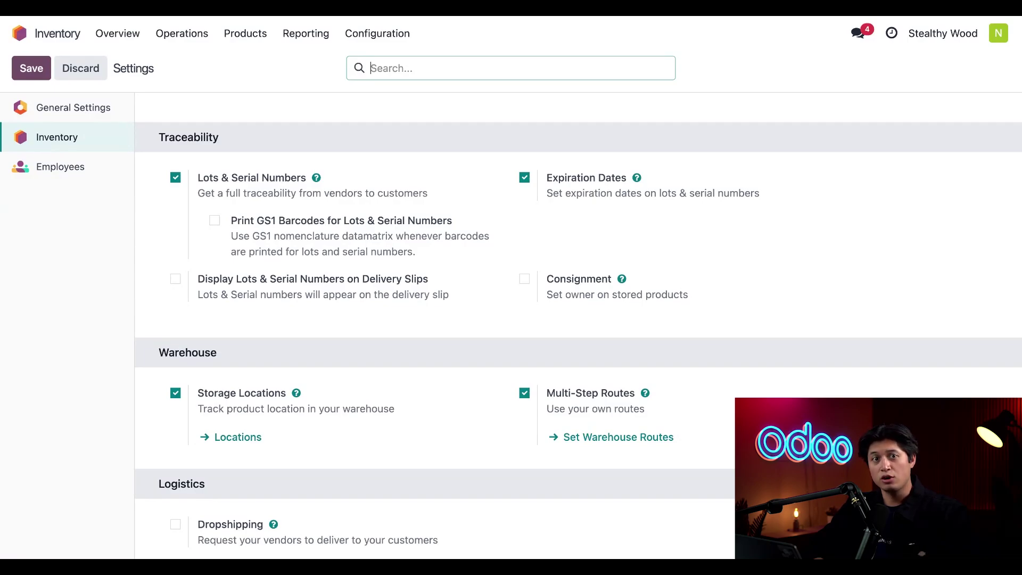
{"action": "scroll", "coordinate": [430, 266], "scroll_direction": "down", "scroll_amount": 1}
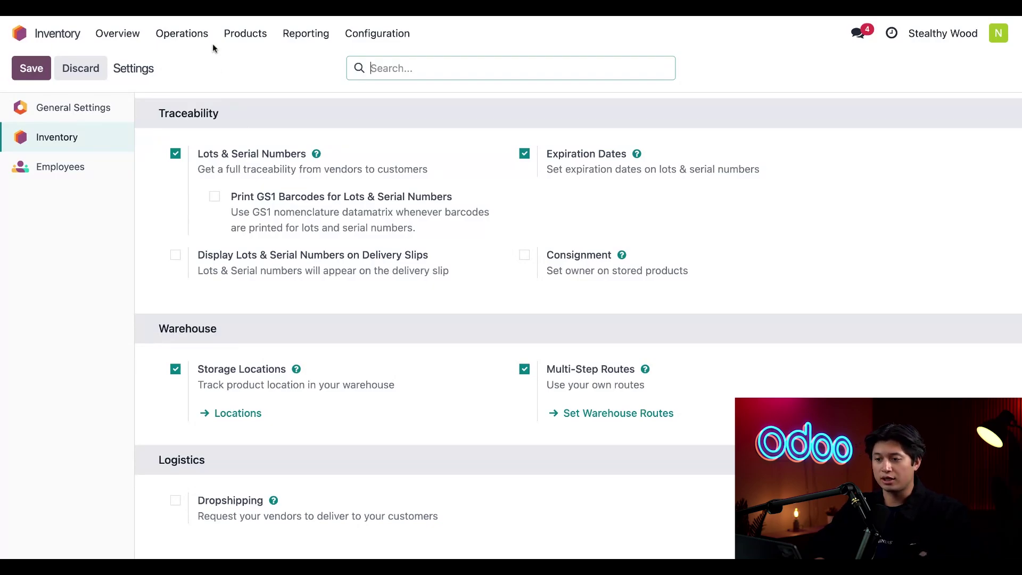
- Open the lot-tracked Air Plant product from the Products kanban view
{"action": "left_click", "coordinate": [244, 33]}
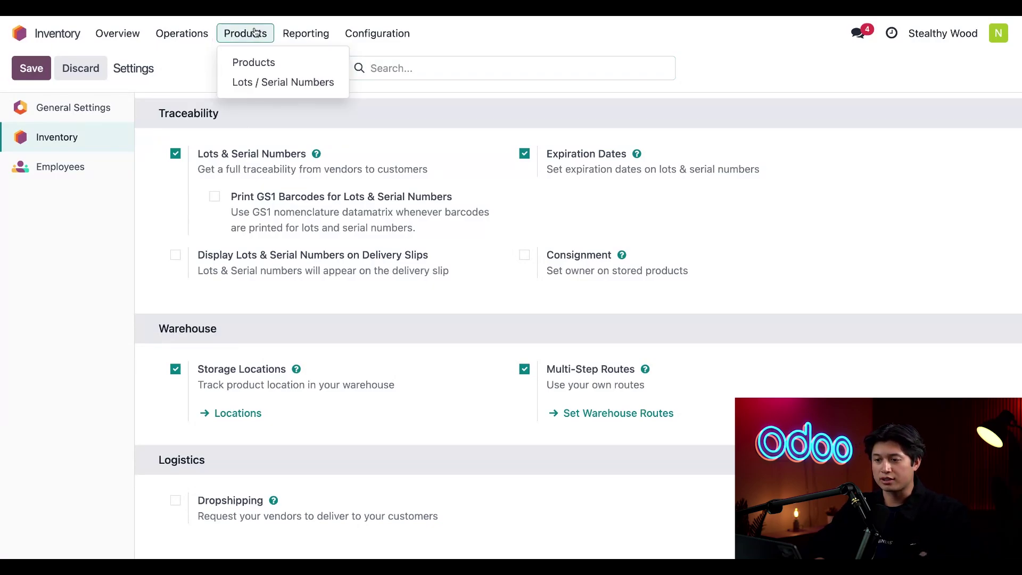
{"action": "left_click", "coordinate": [260, 65]}
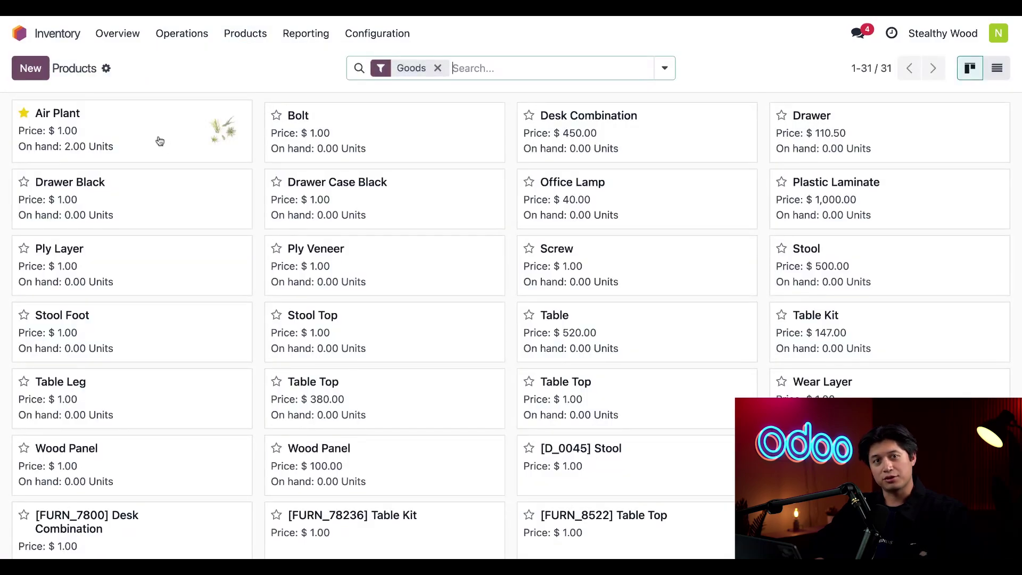
{"action": "left_click", "coordinate": [159, 141]}
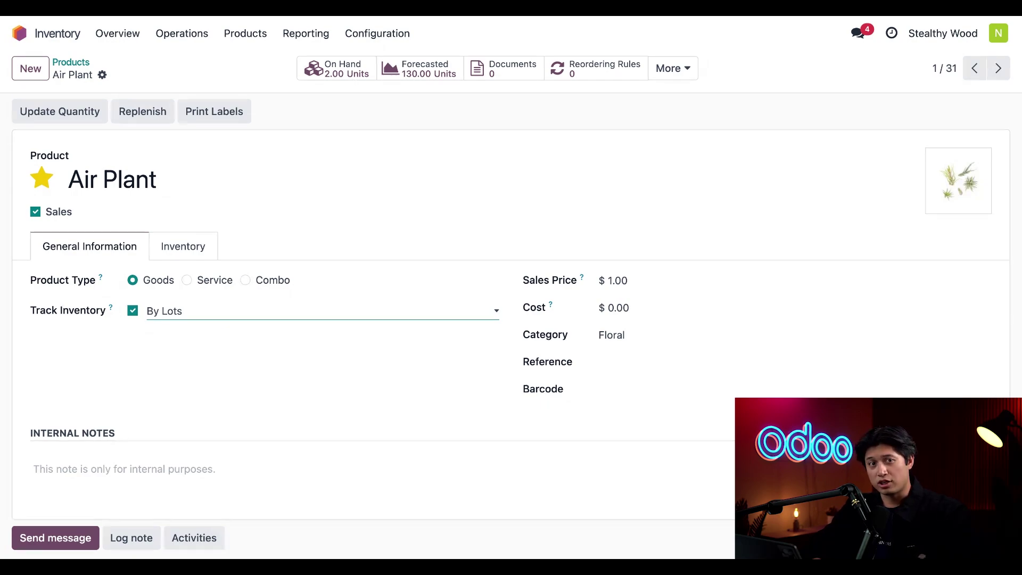
- On Air Plant's Inventory tab, keep Expiration Date tracking ticked and set Alert Date to 7 days
{"action": "left_click", "coordinate": [182, 250]}
{"action": "scroll", "coordinate": [238, 372], "scroll_direction": "down", "scroll_amount": 4}
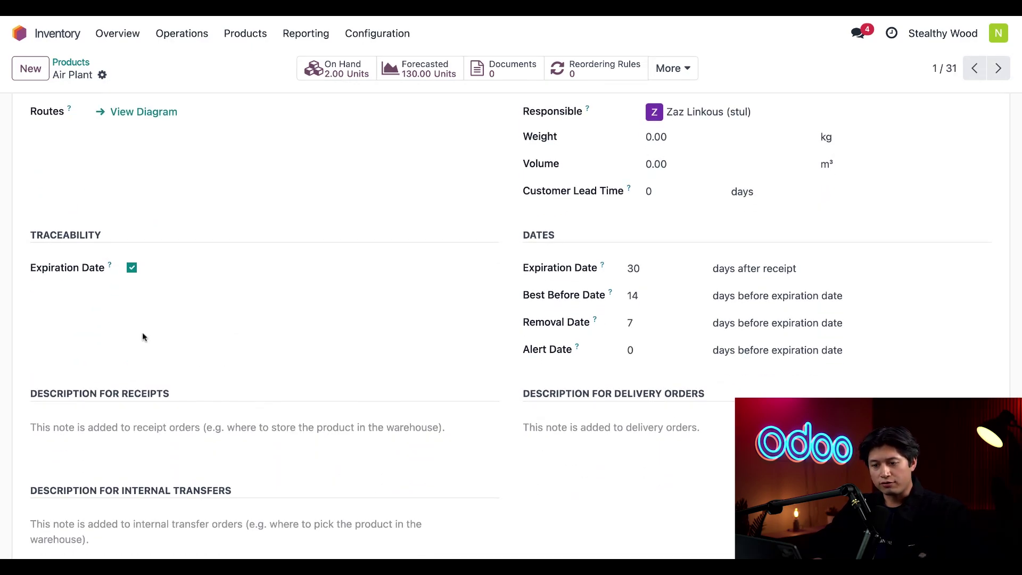
{"action": "left_click", "coordinate": [132, 269]}
{"action": "left_click", "coordinate": [133, 269]}
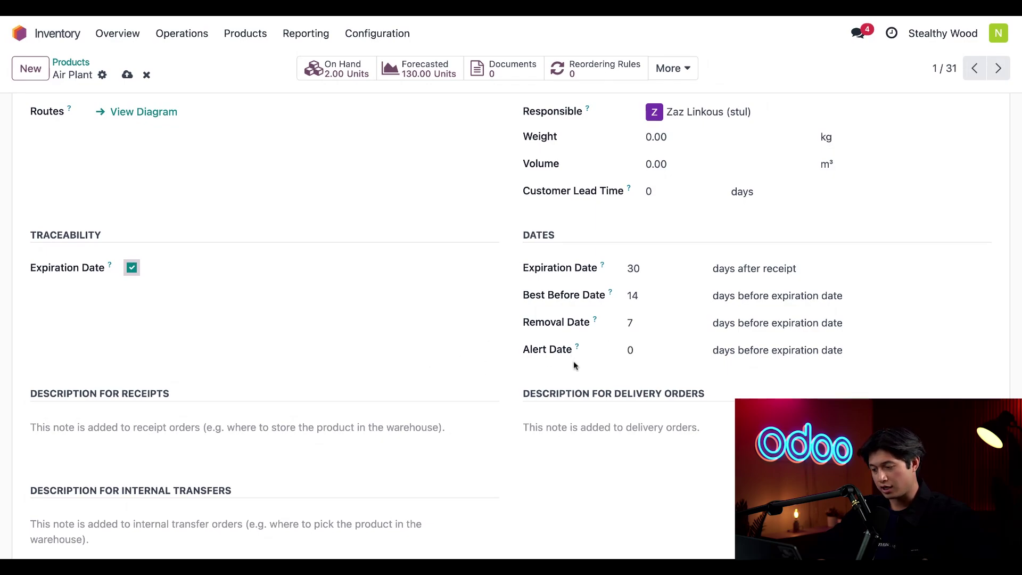
{"action": "left_click", "coordinate": [638, 351]}
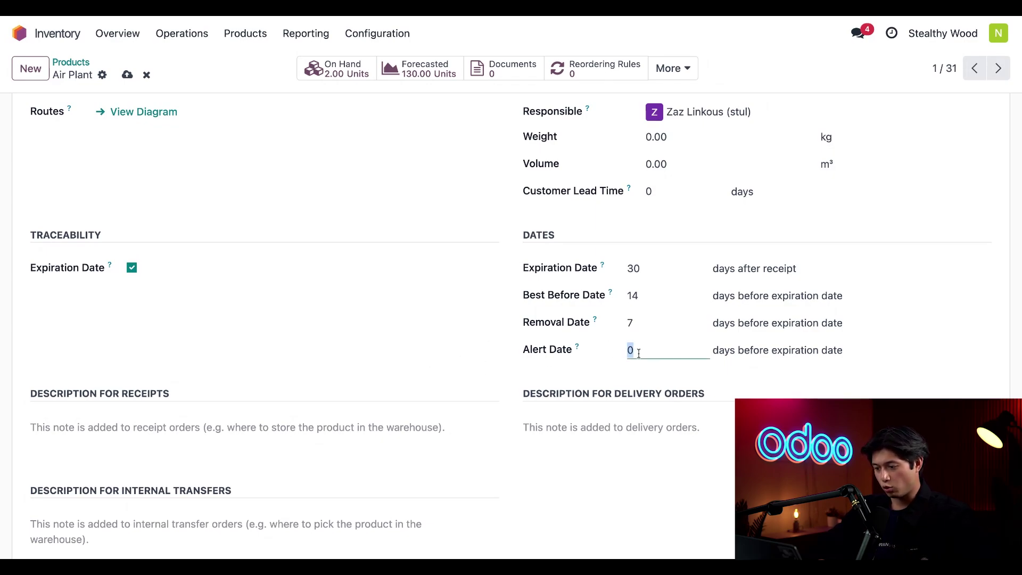
{"action": "type", "text": "7"}
{"action": "left_click", "coordinate": [433, 363]}
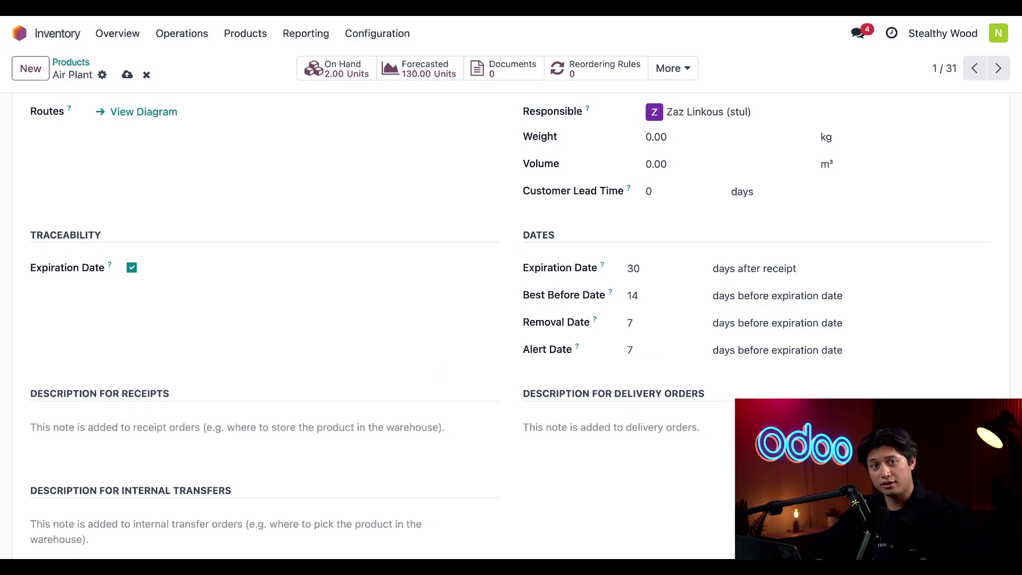
- Open receipt WH/IN/00007 from Receipts, try validating it, and dismiss the missing-lot warning
{"action": "left_click", "coordinate": [121, 38]}
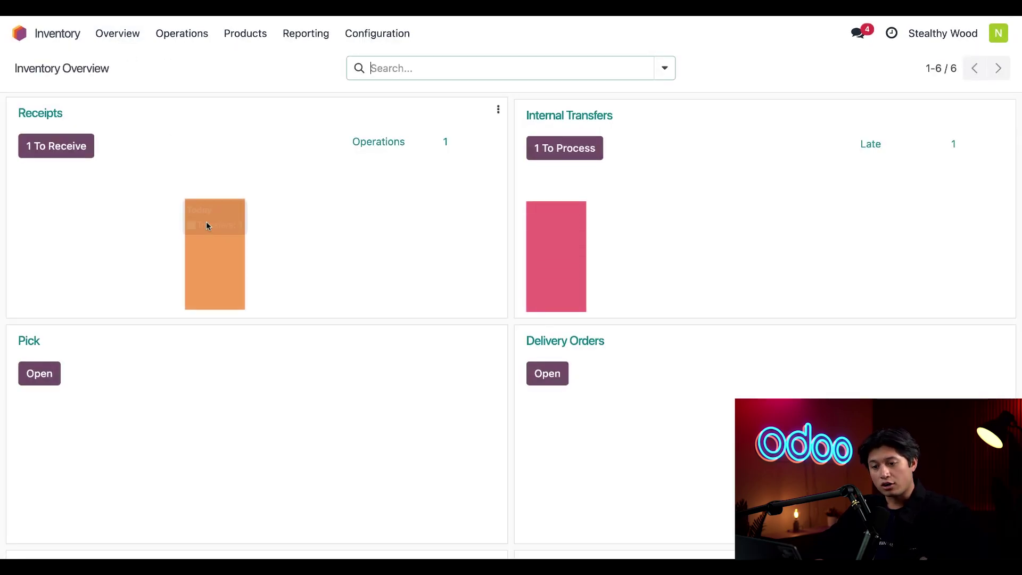
{"action": "left_click", "coordinate": [65, 152]}
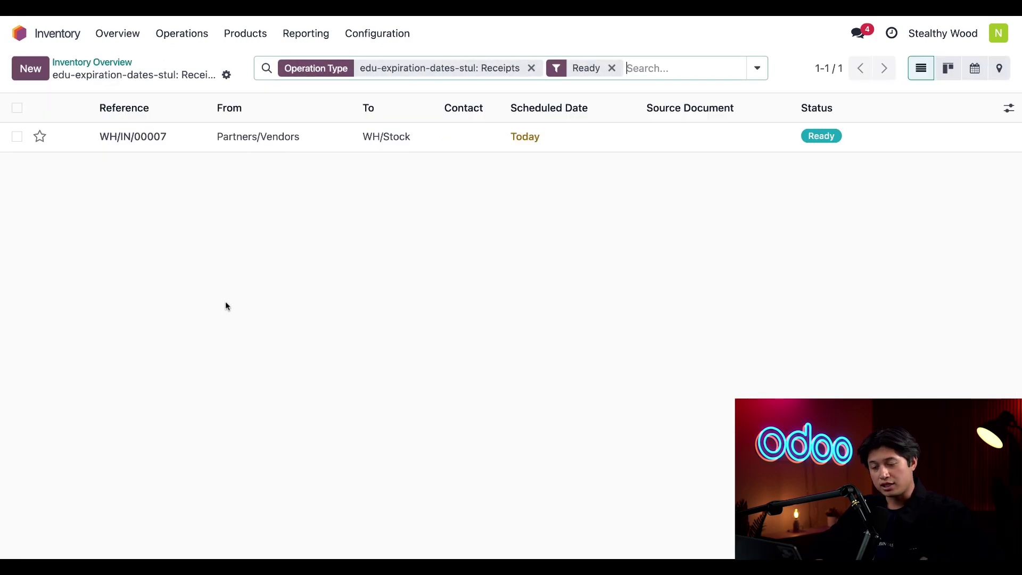
{"action": "left_click", "coordinate": [202, 136]}
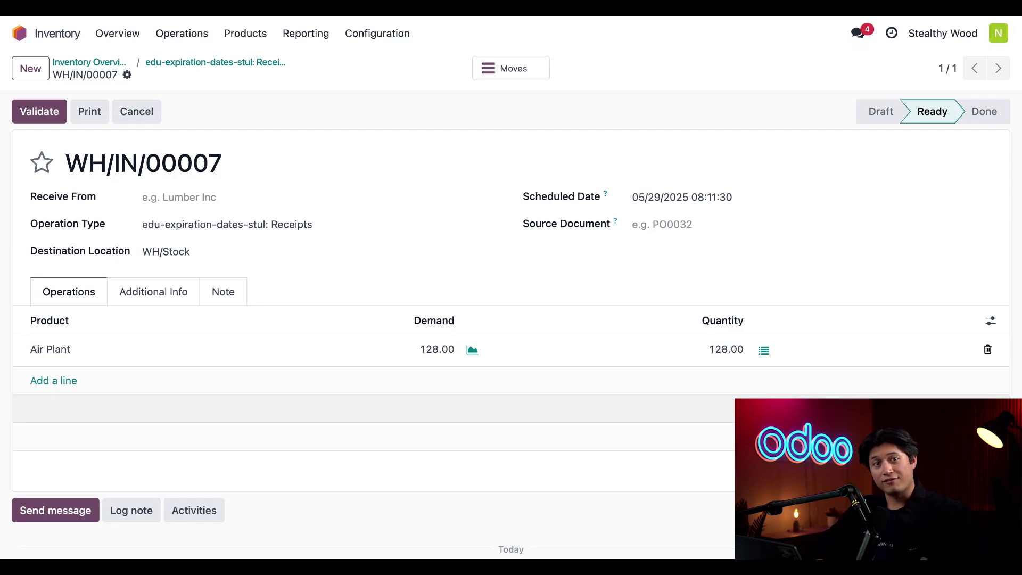
{"action": "left_click", "coordinate": [36, 122]}
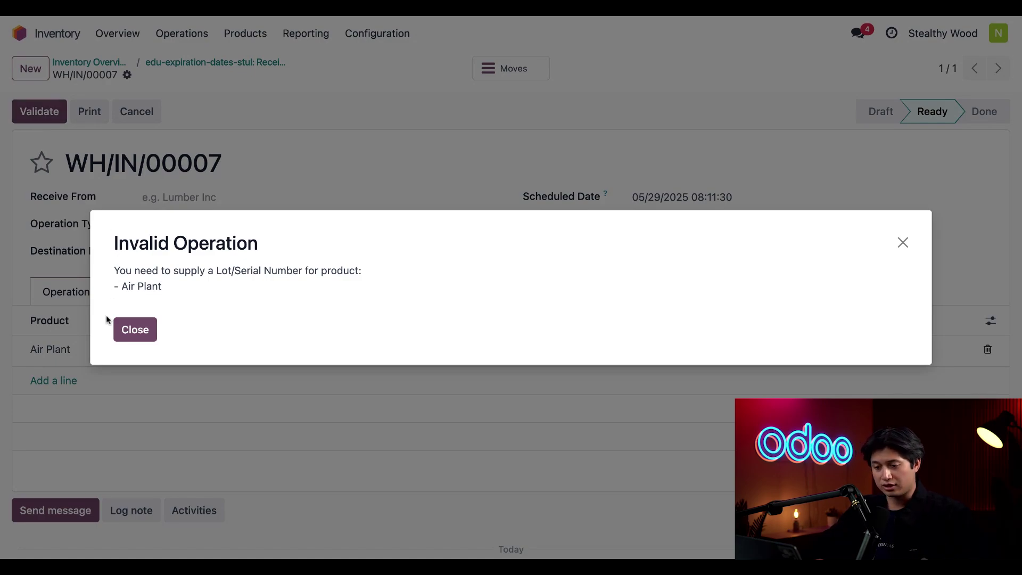
{"action": "left_click", "coordinate": [142, 336]}
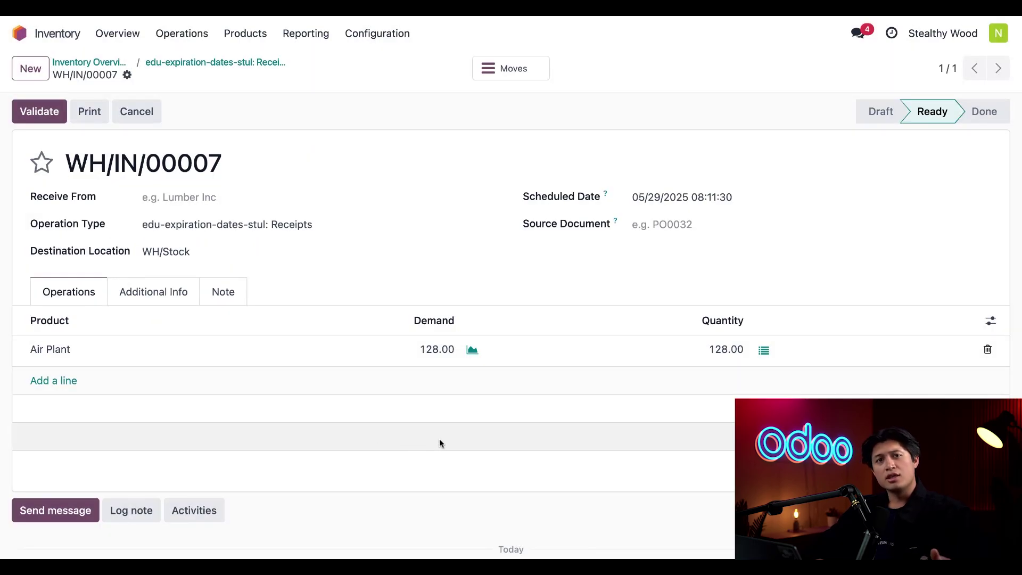
- Generate lots LOT001–LOT004 of 32 units each for the 128 Air Plants and save
{"action": "left_click", "coordinate": [763, 352]}
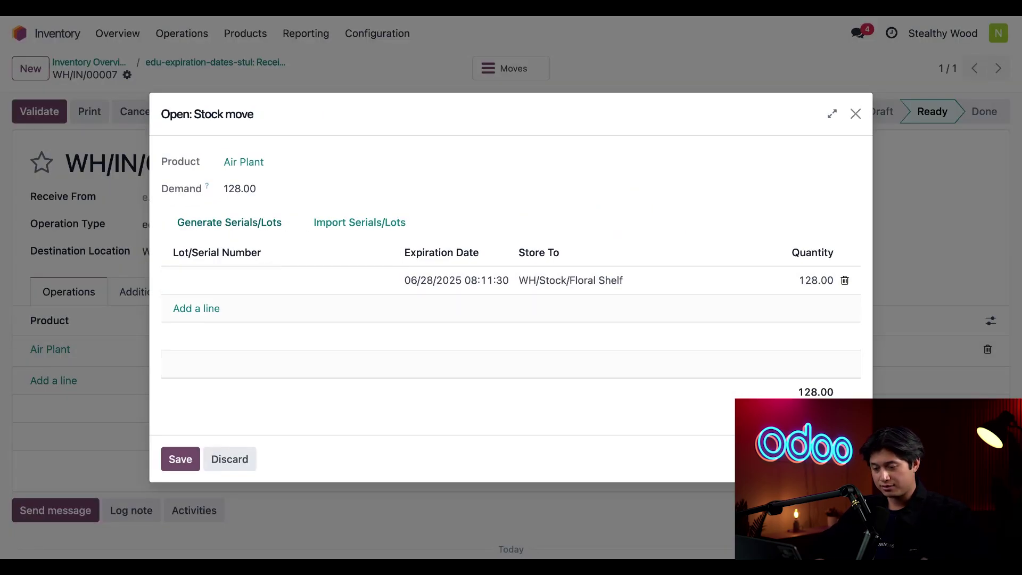
{"action": "left_click", "coordinate": [229, 222]}
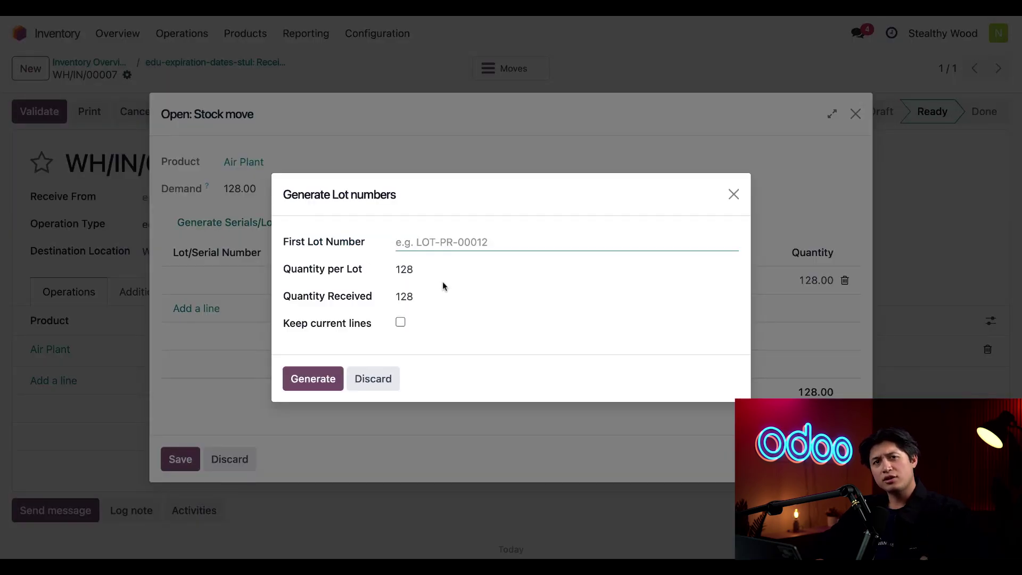
{"action": "type", "text": "LO"}
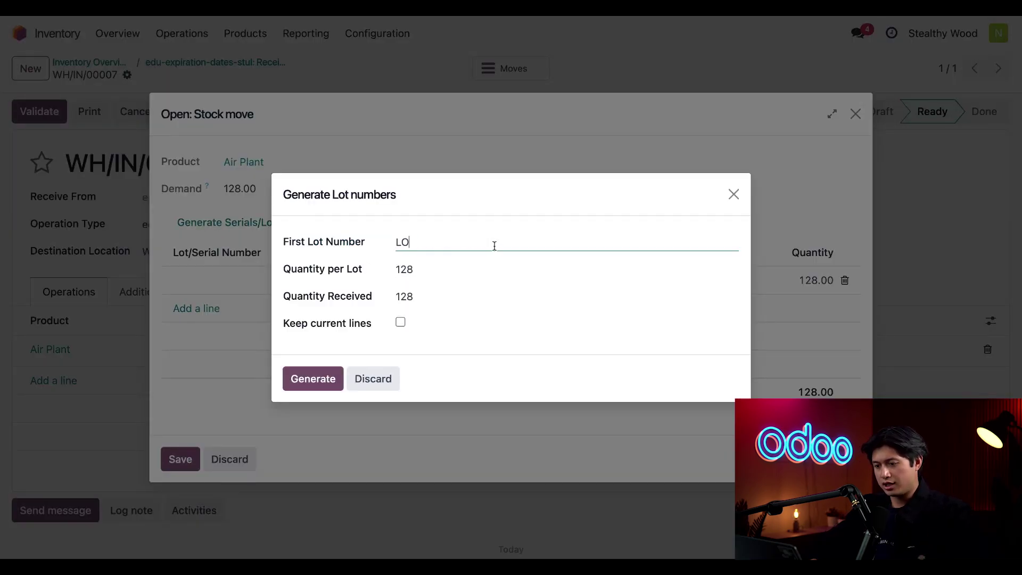
{"action": "type", "text": "T001"}
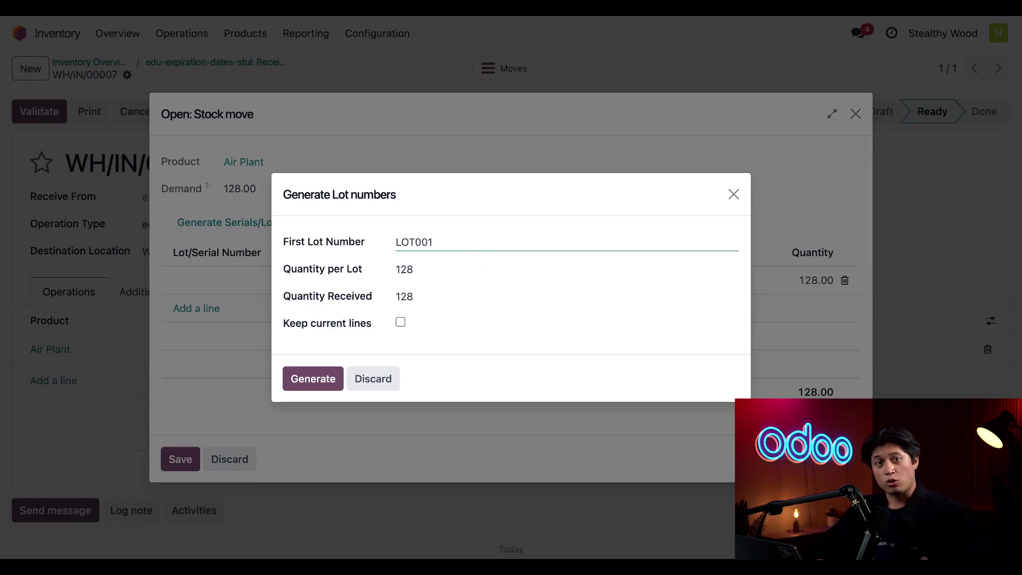
{"action": "left_click", "coordinate": [420, 267]}
{"action": "type", "text": "32"}
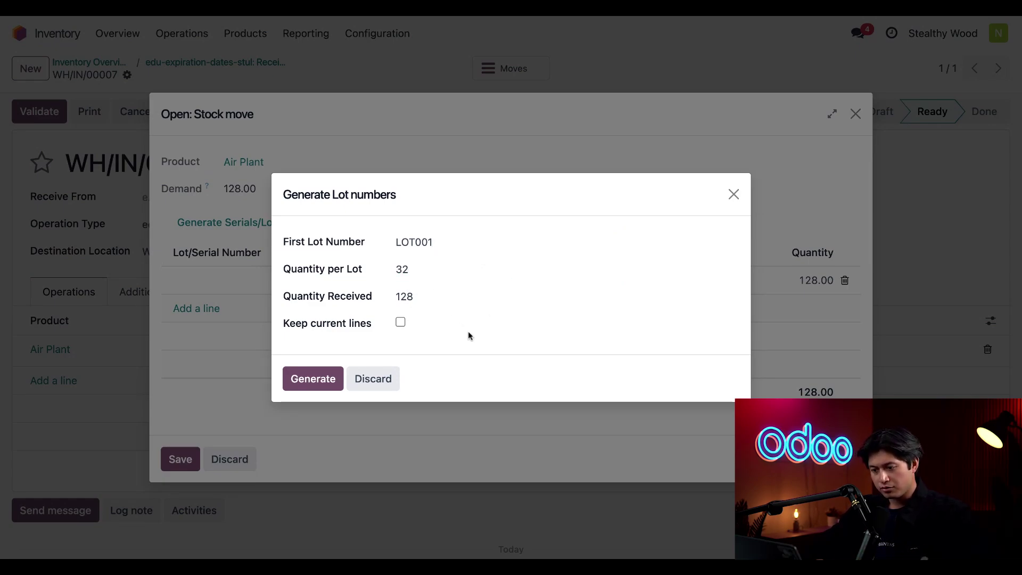
{"action": "left_click", "coordinate": [335, 387]}
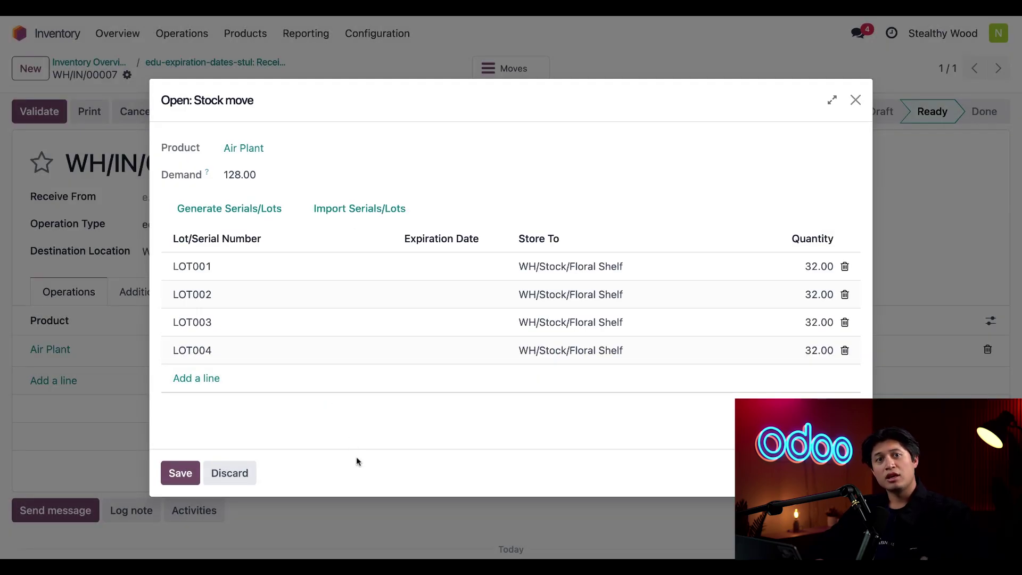
{"action": "left_click", "coordinate": [184, 474]}
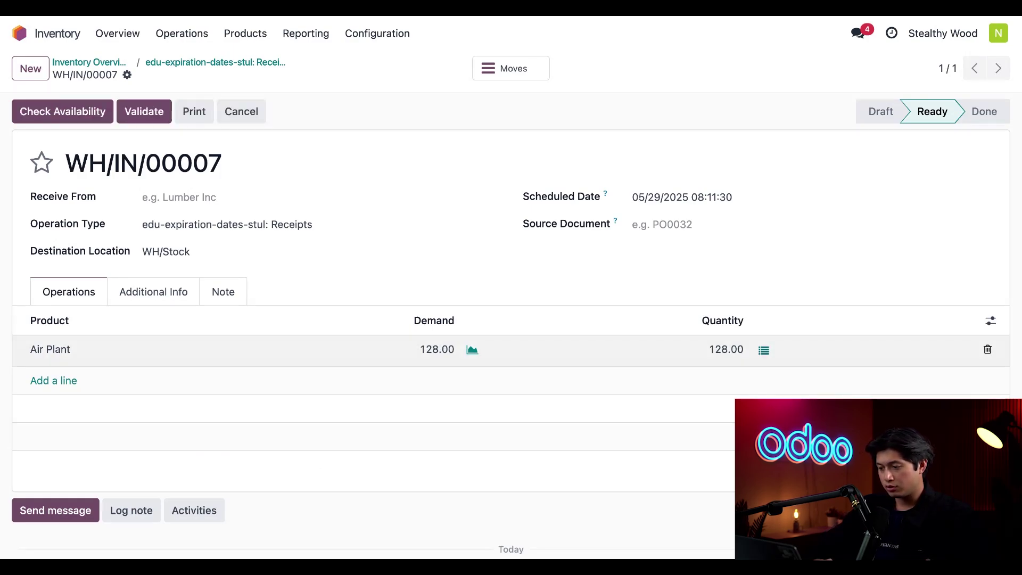
{"action": "left_click", "coordinate": [763, 350]}
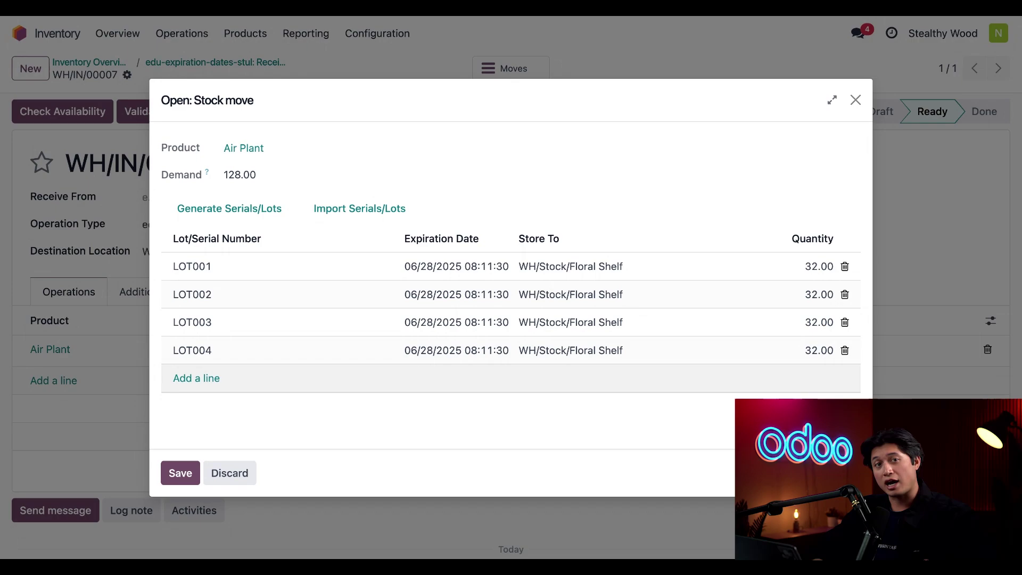
- Change LOT004's expiration date to 06/21/2025 and save the lot details
{"action": "left_click", "coordinate": [444, 356]}
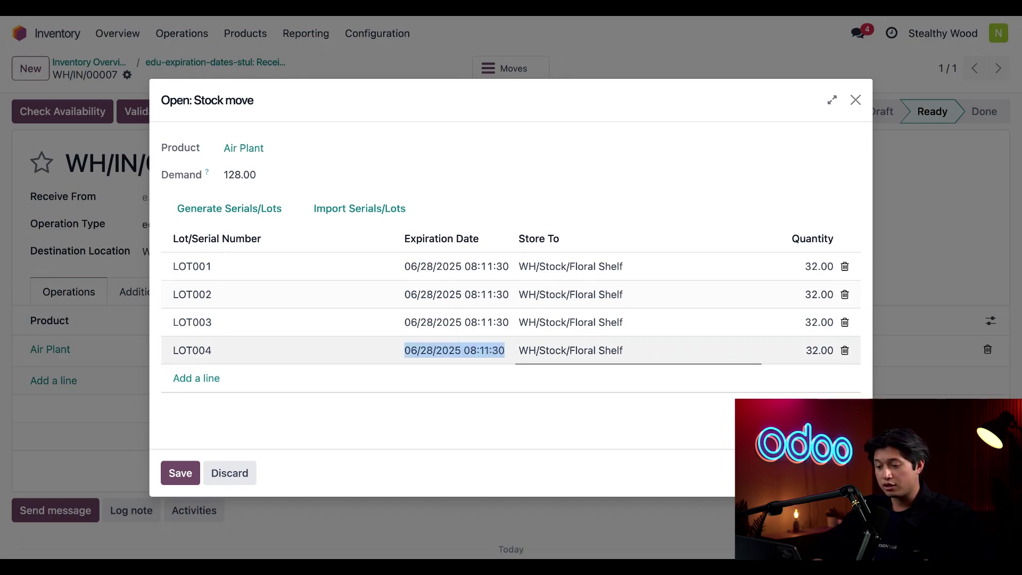
{"action": "left_click", "coordinate": [581, 209]}
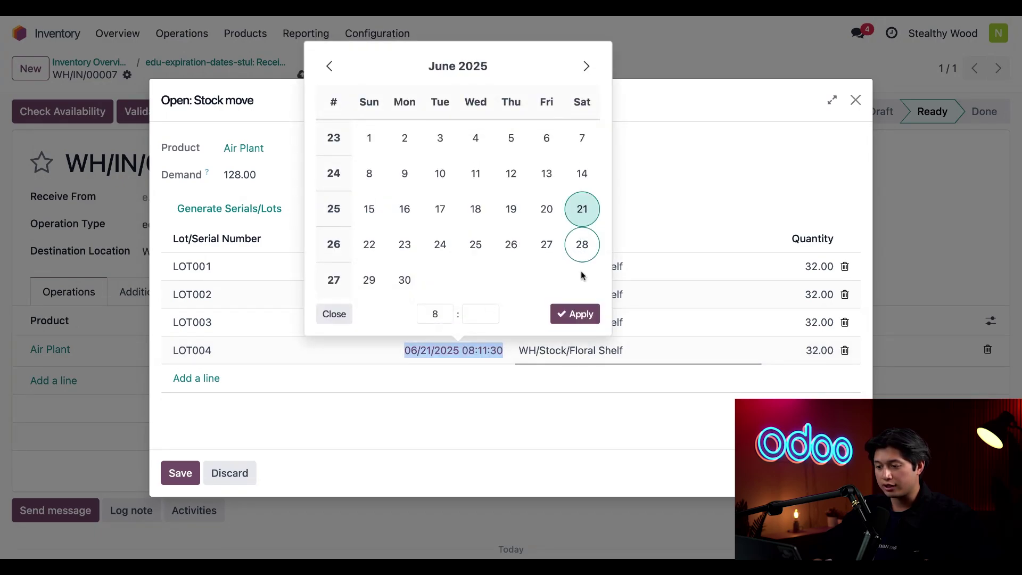
{"action": "left_click", "coordinate": [574, 314]}
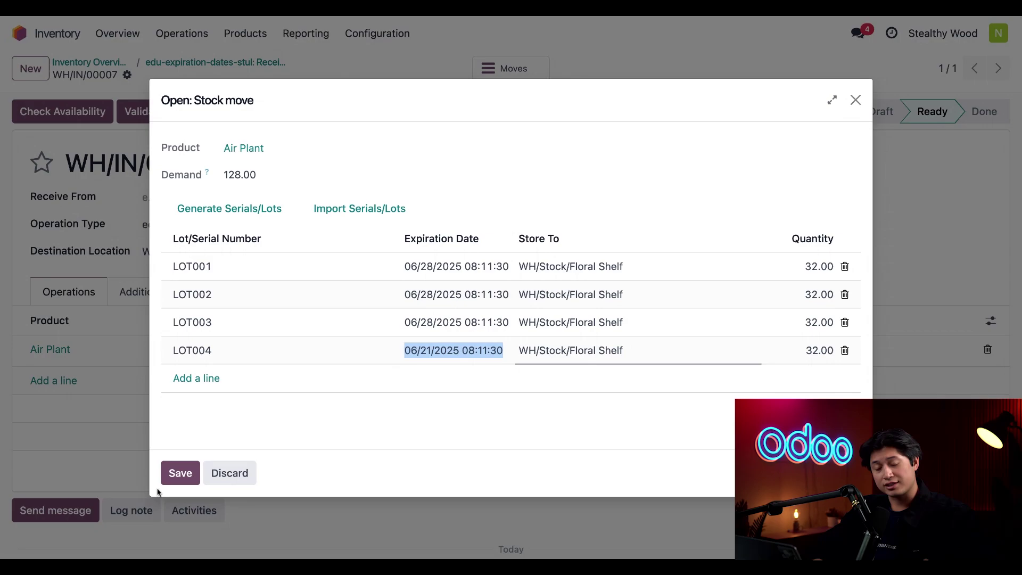
{"action": "left_click", "coordinate": [180, 474]}
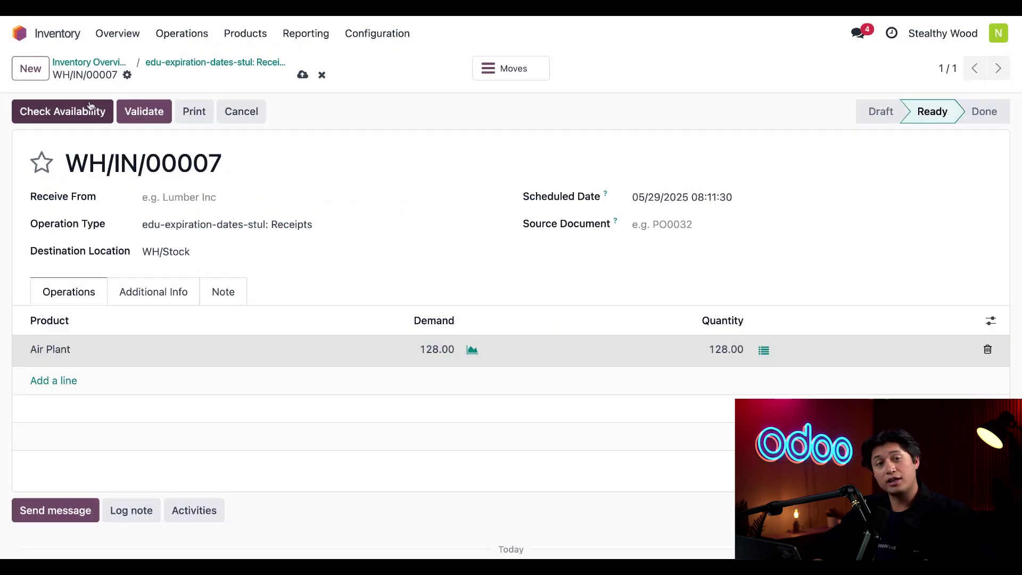
- Validate receipt WH/IN/00007, then list Lots/Serial Numbers sorted by Removal Date ascending
{"action": "left_click", "coordinate": [143, 112]}
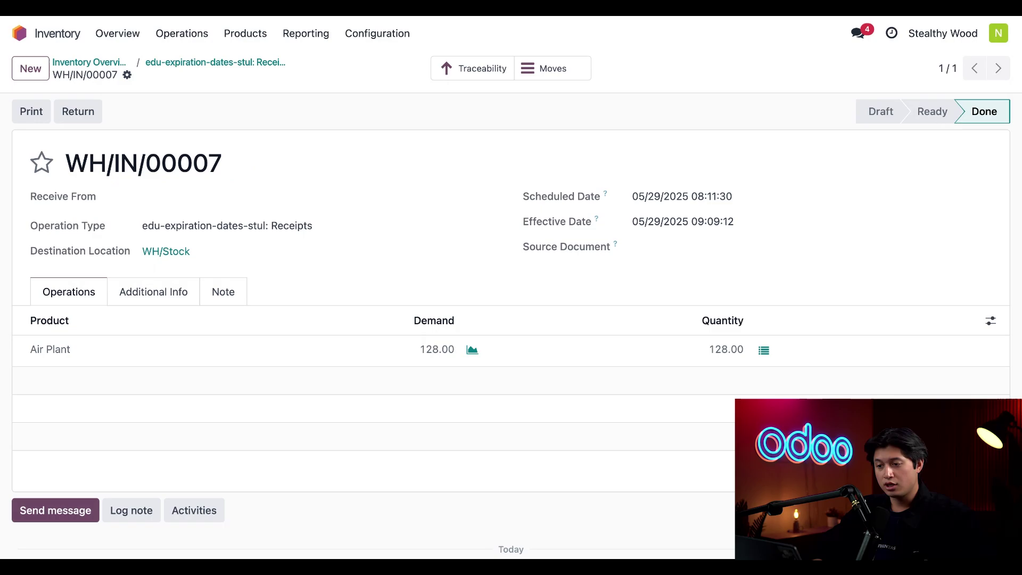
{"action": "left_click", "coordinate": [248, 40]}
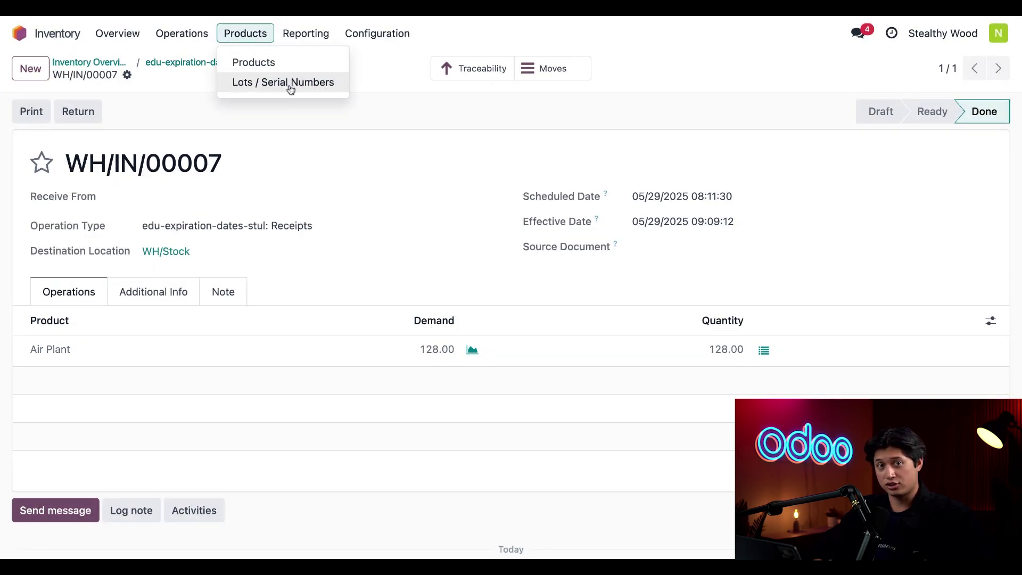
{"action": "left_click", "coordinate": [290, 85]}
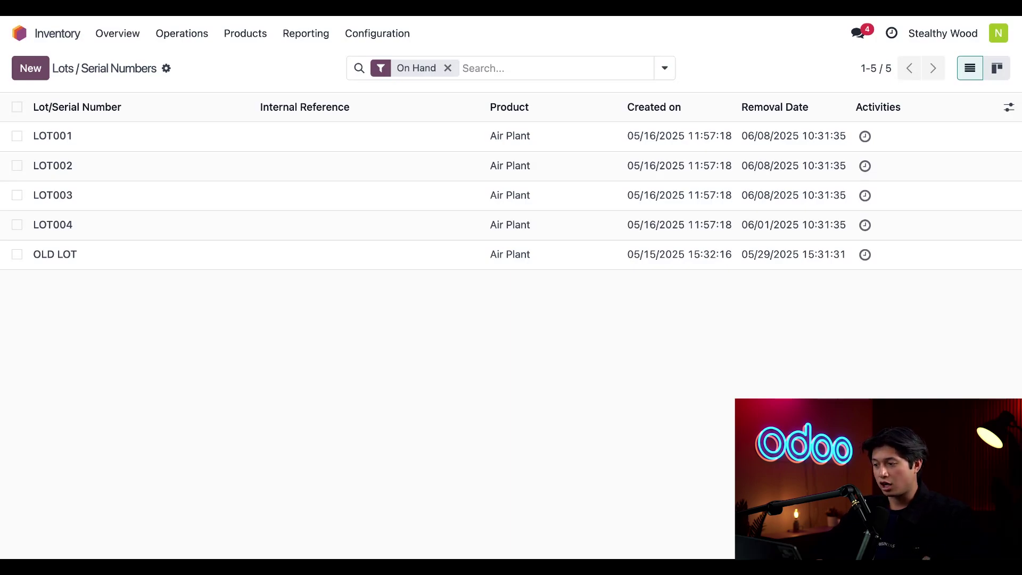
{"action": "left_click", "coordinate": [774, 108]}
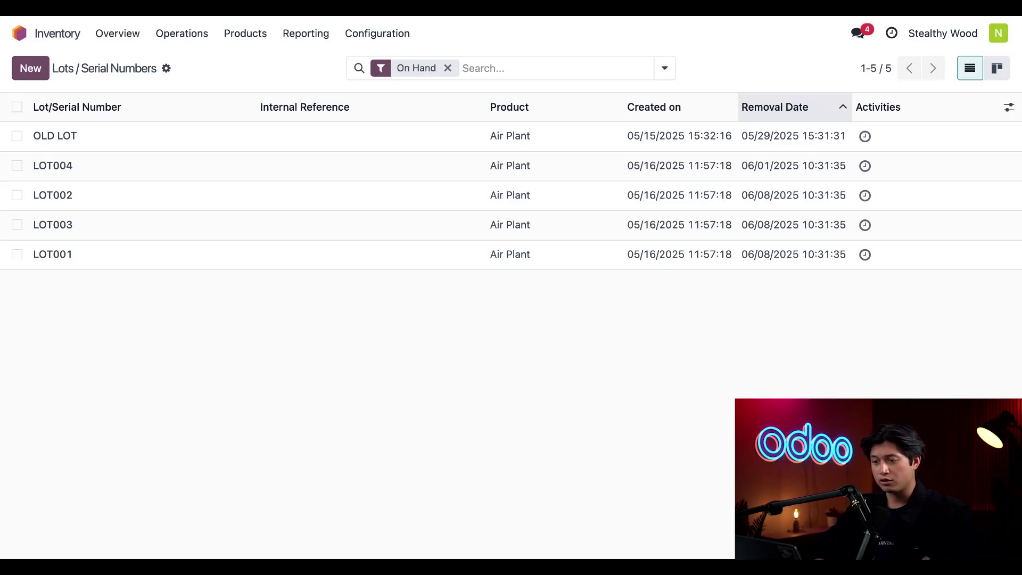
- Open the WH/Stock/Floral Shelf location and scroll to its FEFO removal strategy
{"action": "left_click", "coordinate": [377, 33]}
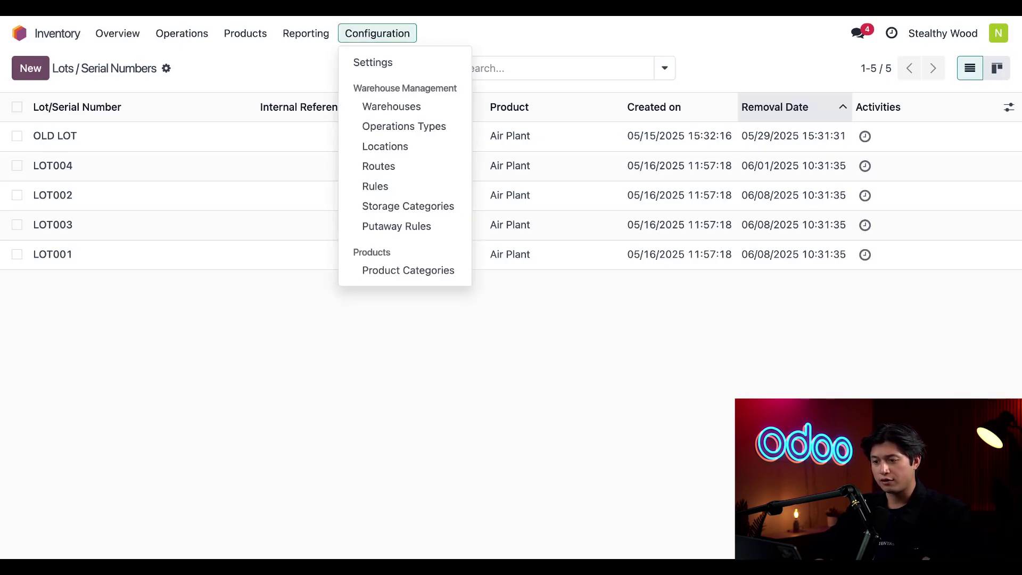
{"action": "left_click", "coordinate": [407, 152]}
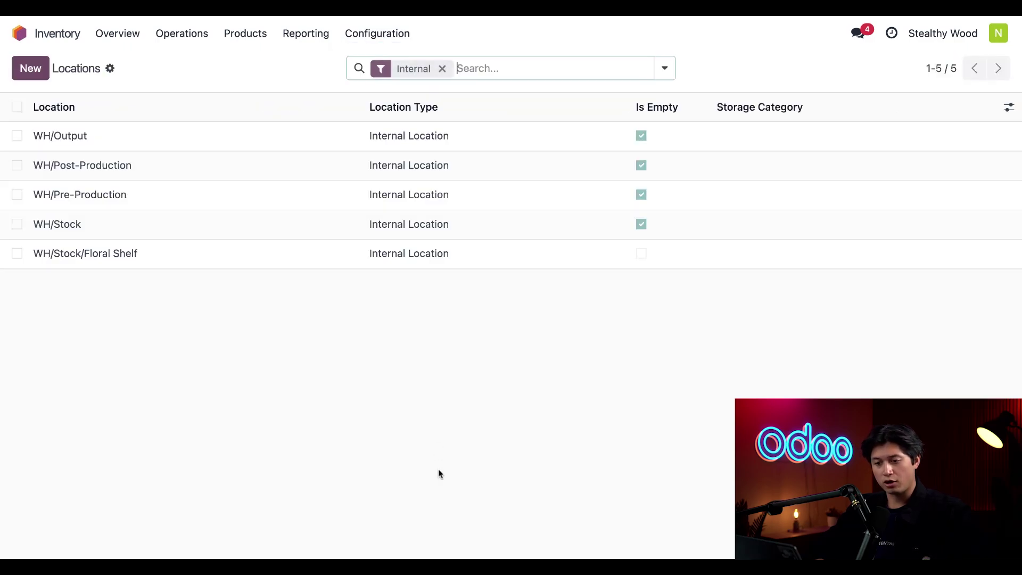
{"action": "left_click", "coordinate": [206, 264]}
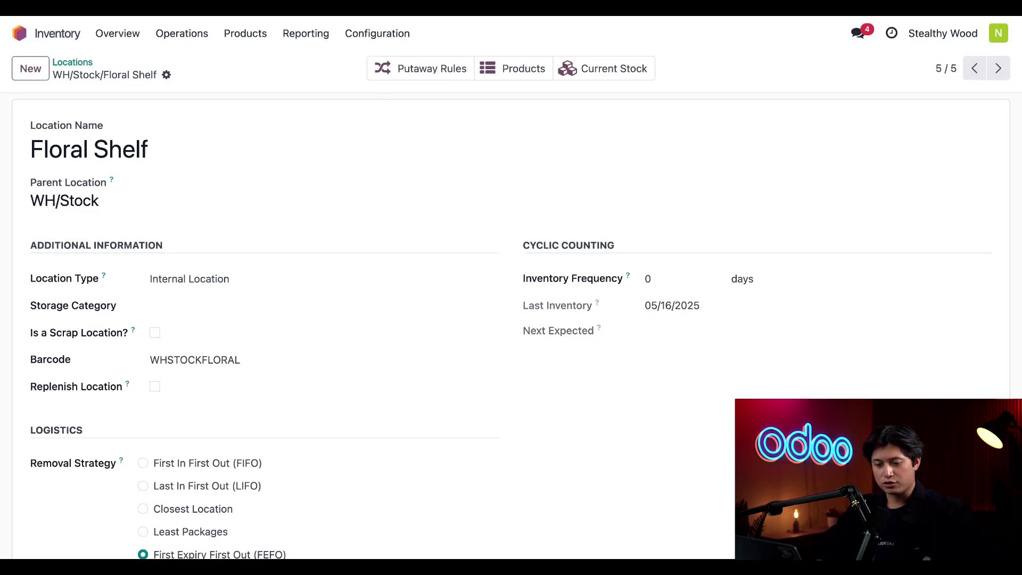
{"action": "scroll", "coordinate": [510, 319], "scroll_direction": "down", "scroll_amount": 2}
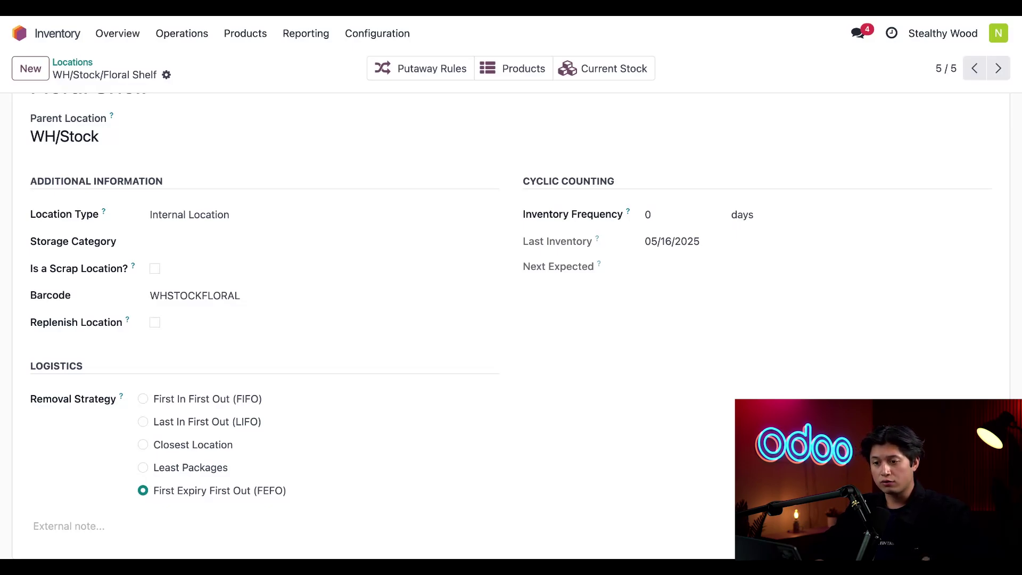
- Start a new internal transfer with source location WH/Stock/Floral Shelf
{"action": "left_click", "coordinate": [117, 33]}
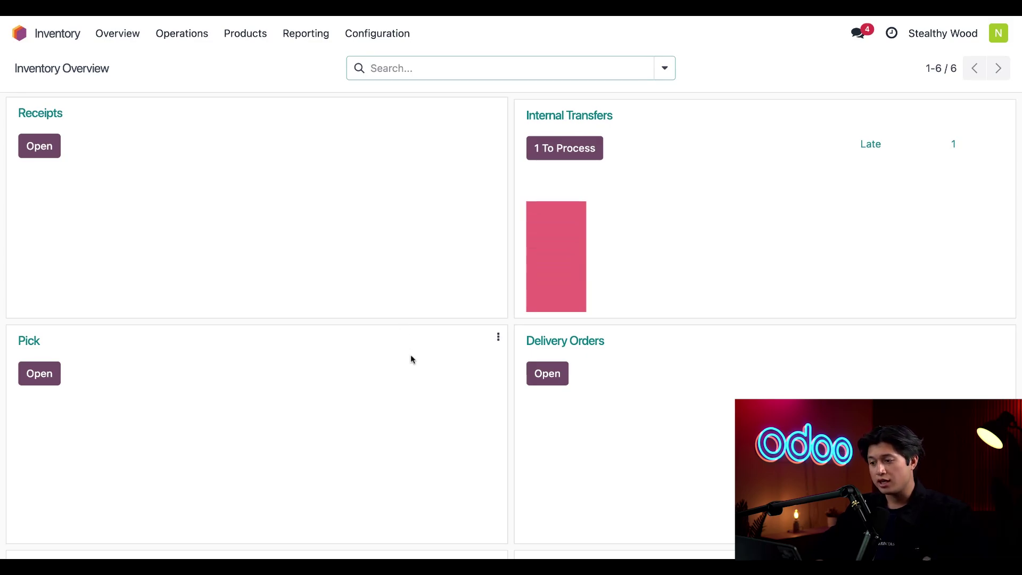
{"action": "left_click", "coordinate": [593, 121]}
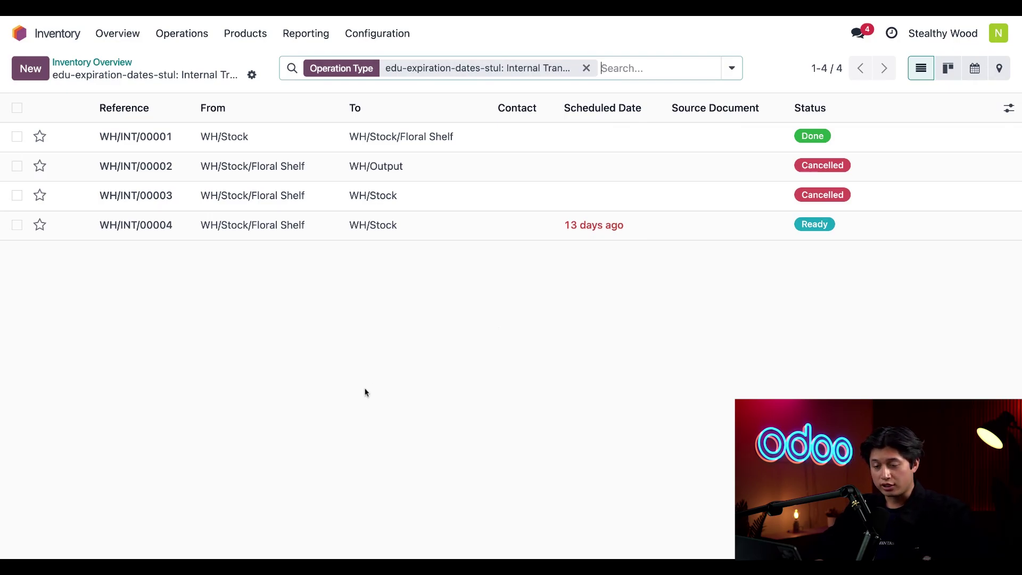
{"action": "left_click", "coordinate": [30, 68]}
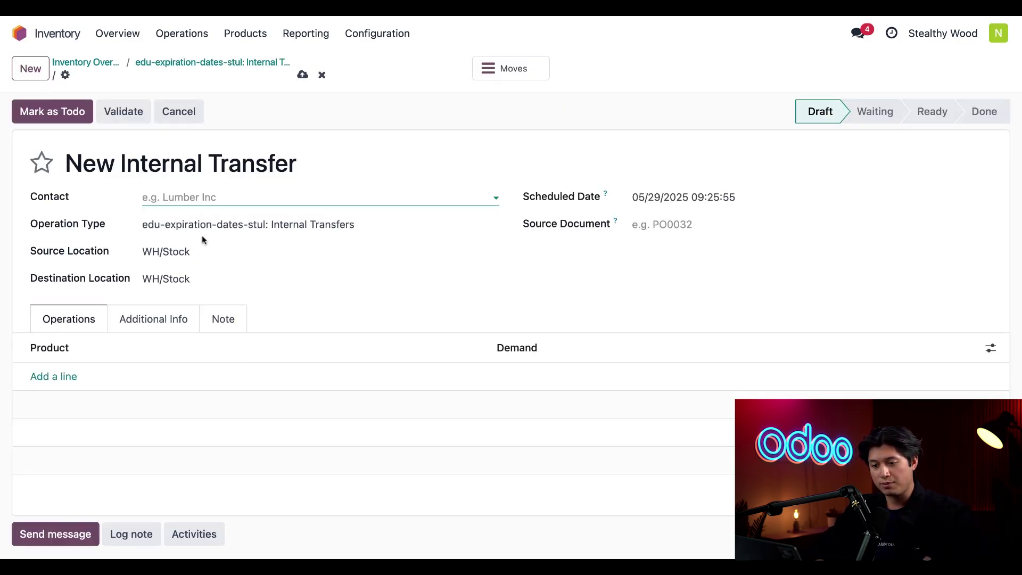
{"action": "left_click", "coordinate": [214, 251]}
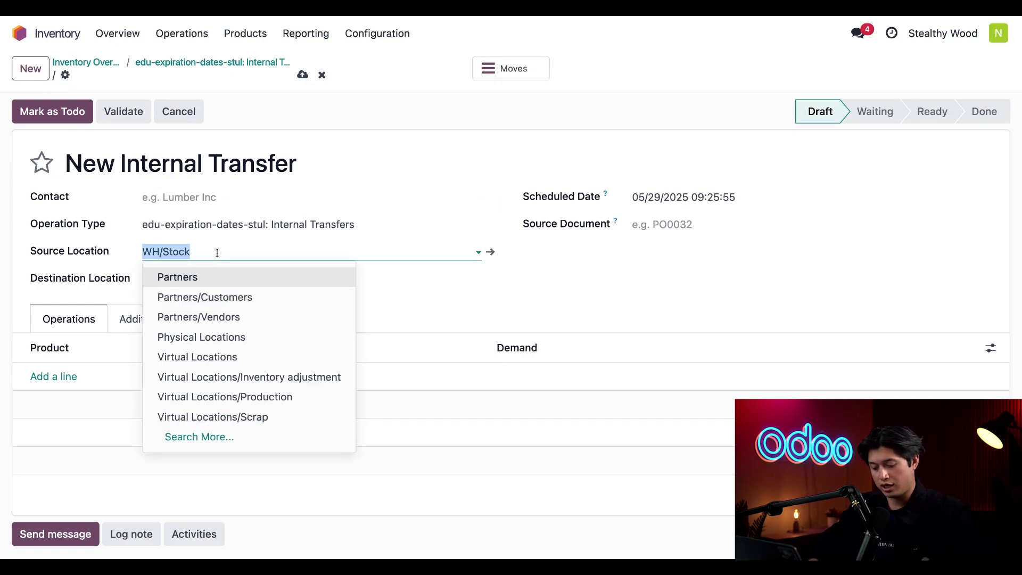
{"action": "type", "text": "flor"}
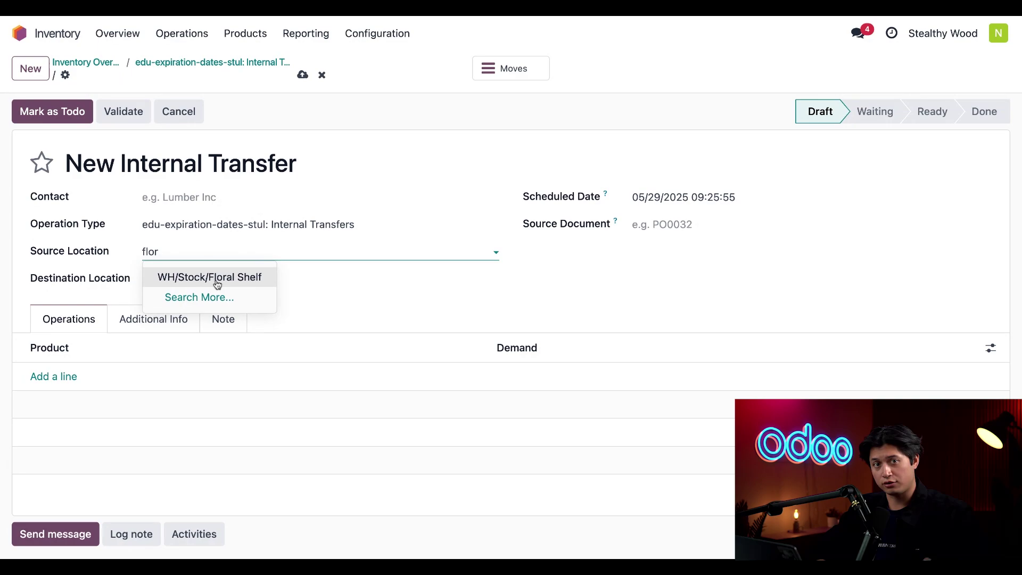
{"action": "left_click", "coordinate": [217, 277]}
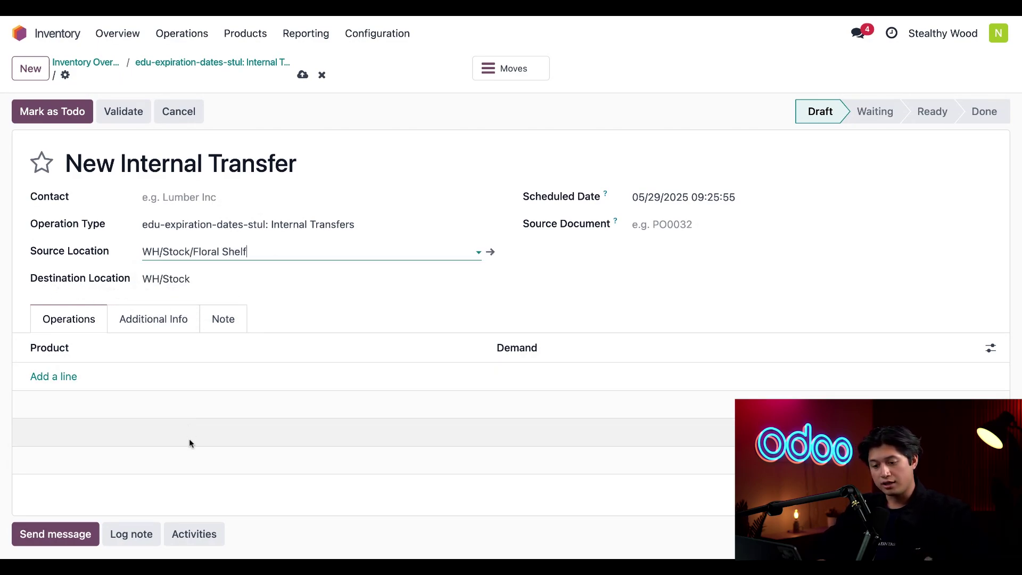
- Add Air Plant with demand 60, mark the transfer as to do, and print it
{"action": "left_click", "coordinate": [55, 377]}
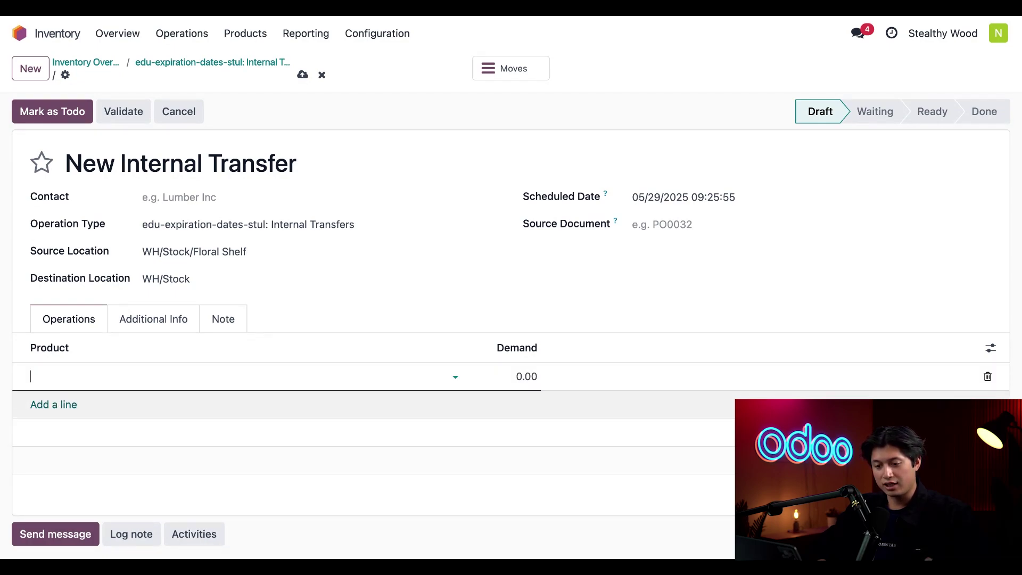
{"action": "left_click", "coordinate": [80, 376]}
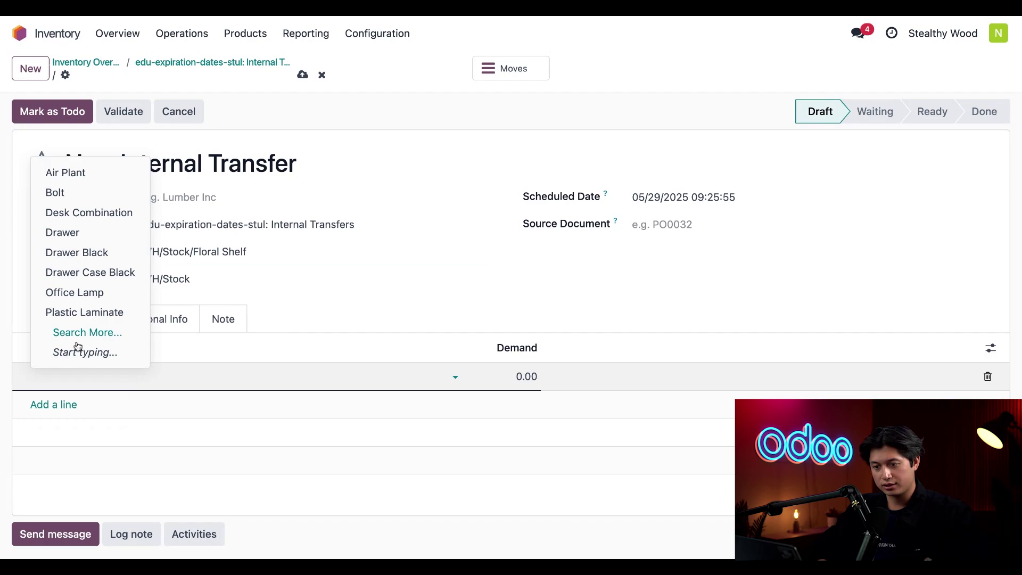
{"action": "left_click", "coordinate": [87, 174]}
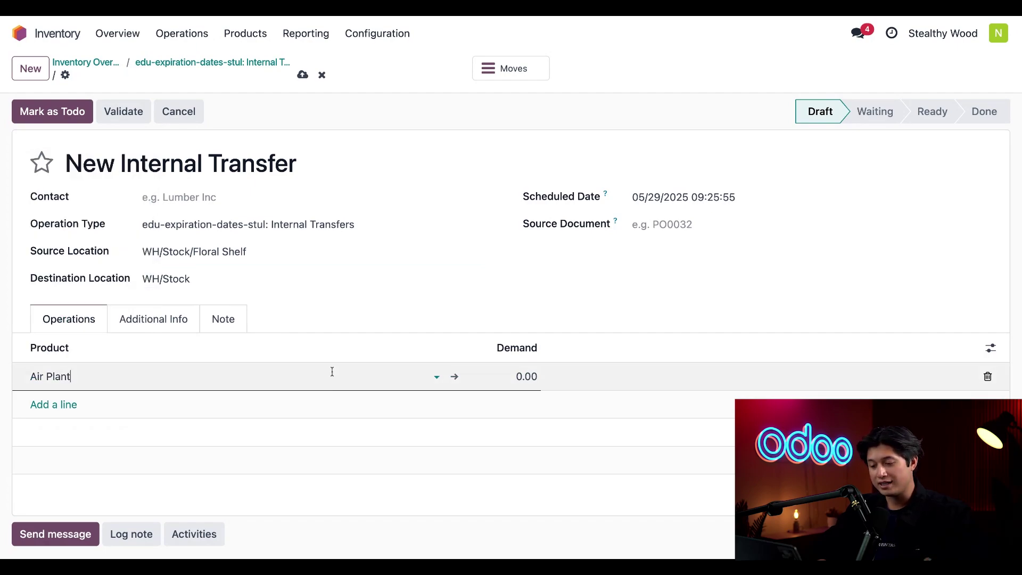
{"action": "left_click", "coordinate": [529, 377]}
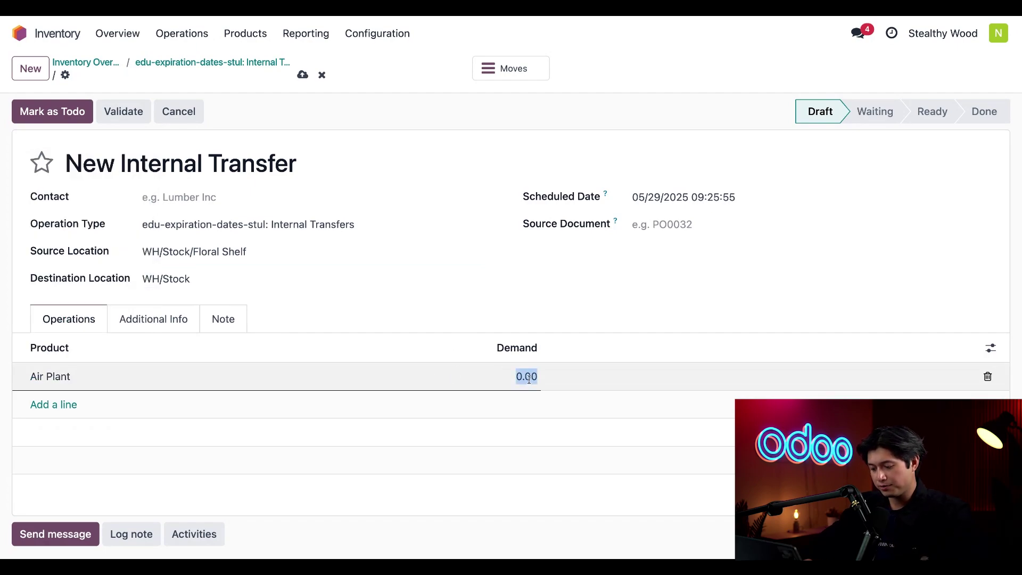
{"action": "type", "text": "60"}
{"action": "left_click", "coordinate": [504, 426]}
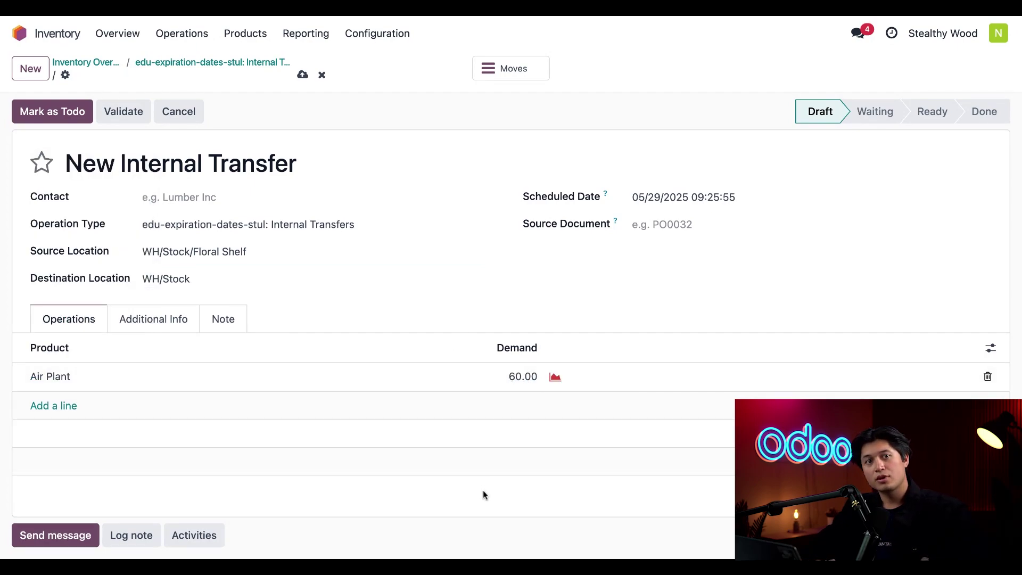
{"action": "left_click", "coordinate": [47, 113]}
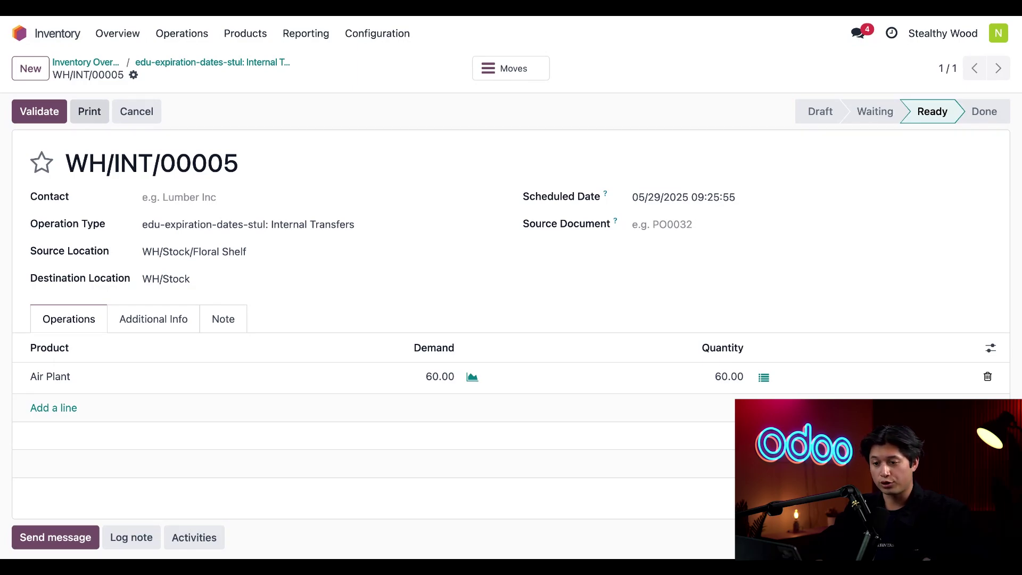
{"action": "left_click", "coordinate": [89, 112]}
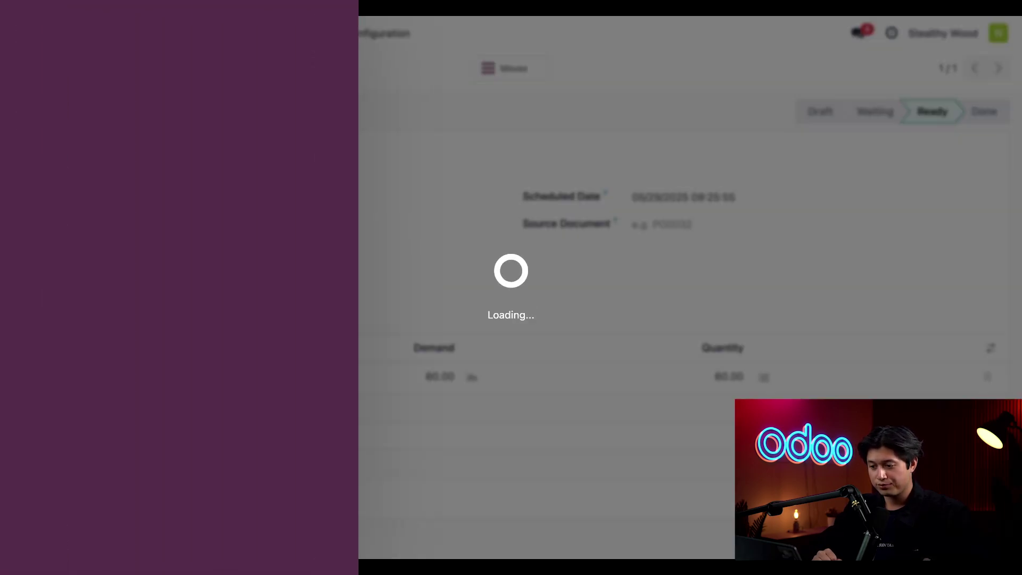